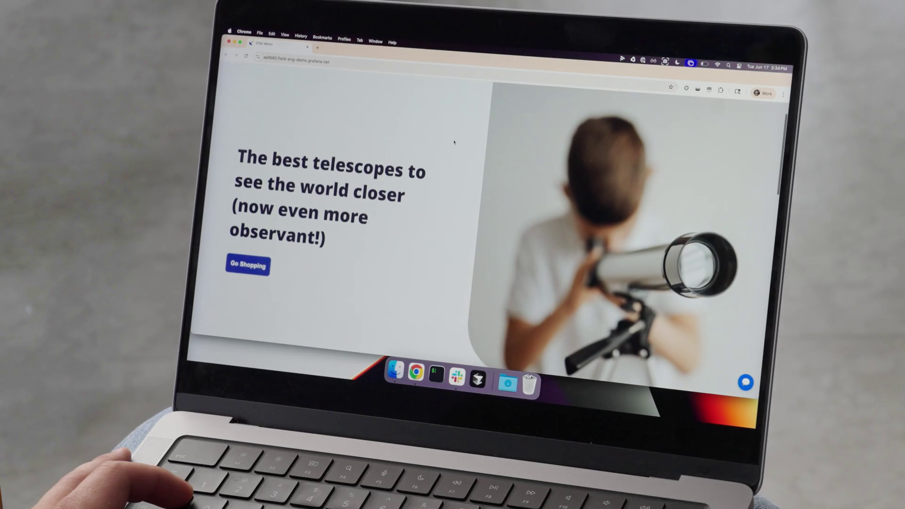
Step: Scroll down the checkout form and place the Lens Cleaning Kit order
scroll(454, 141, "down", 6)
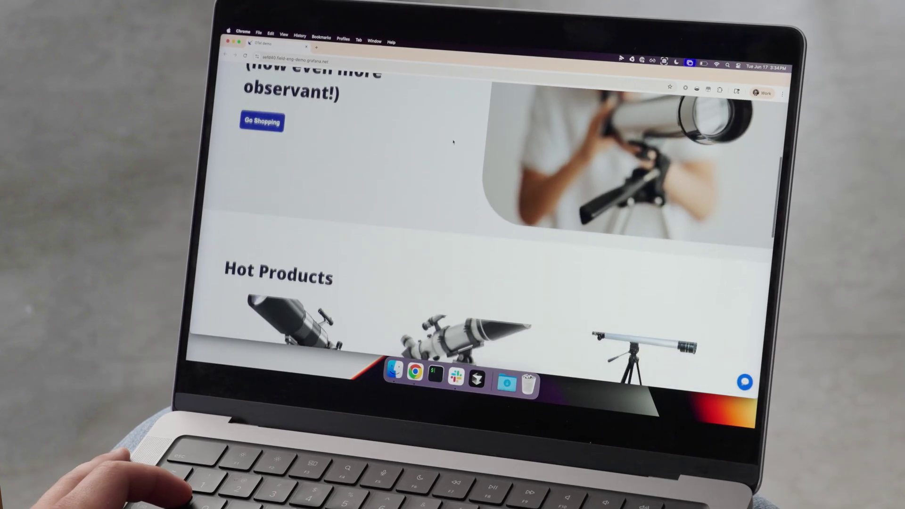
scroll(454, 142, "down", 4)
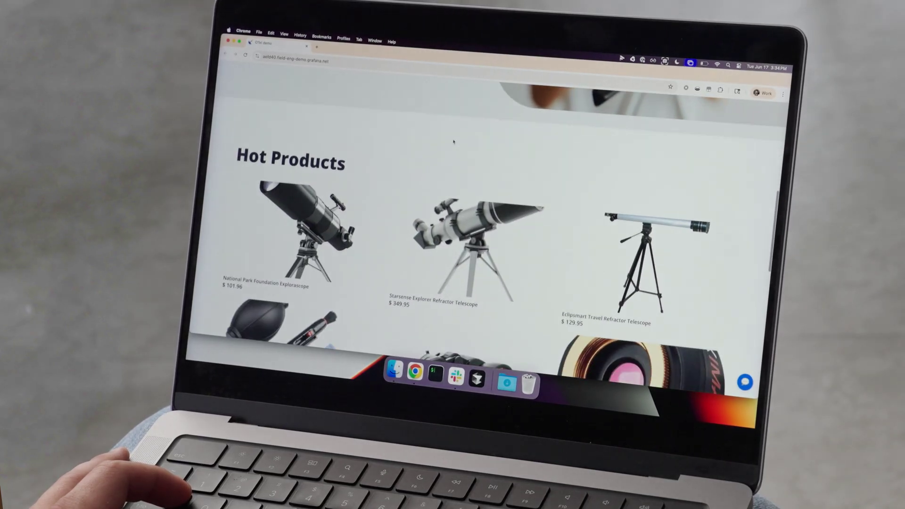
scroll(454, 141, "down", 2)
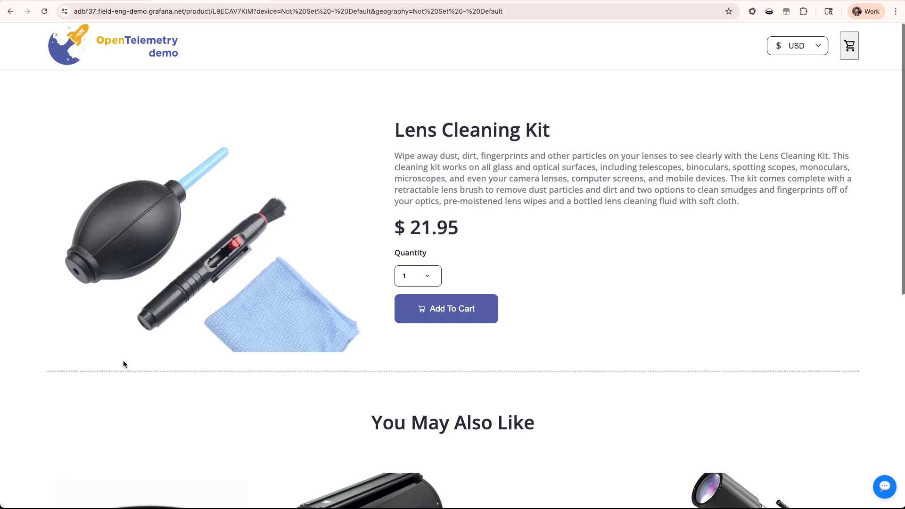
scroll(123, 360, "down", 2)
scroll(123, 360, "down", 3)
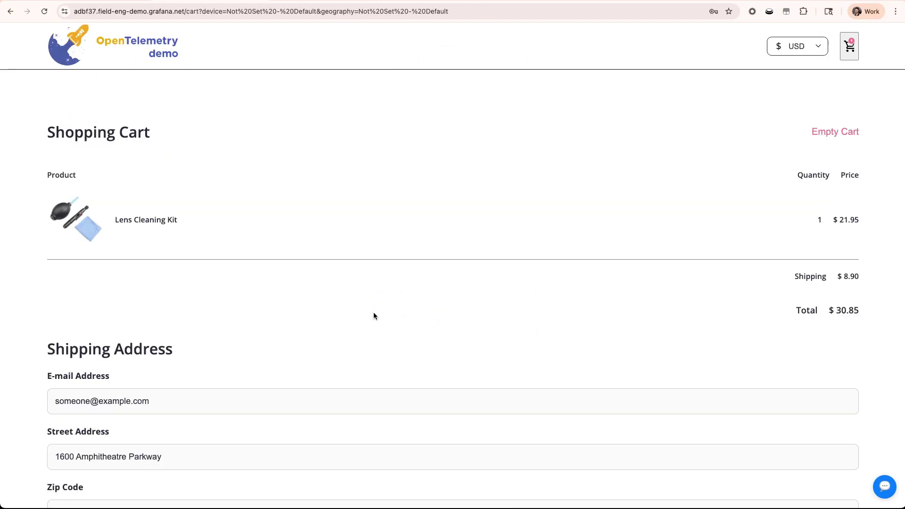
scroll(374, 313, "down", 15)
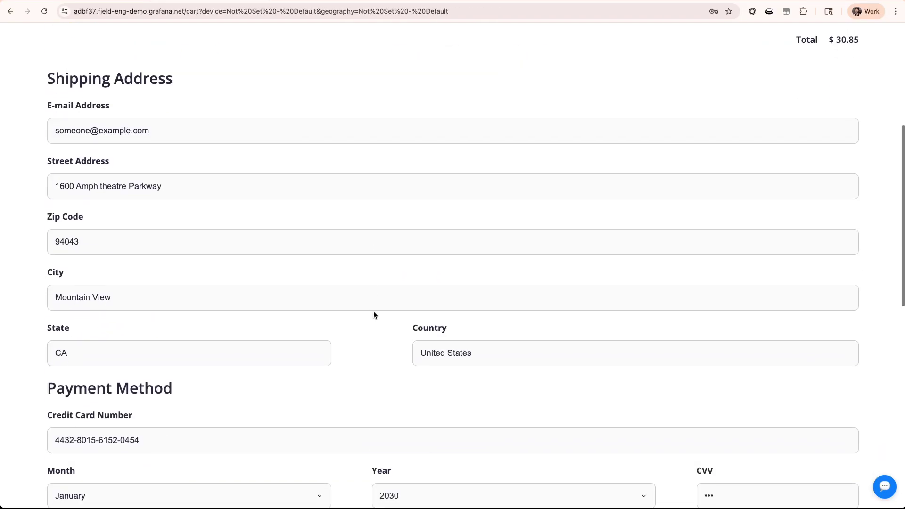
left_click(840, 142)
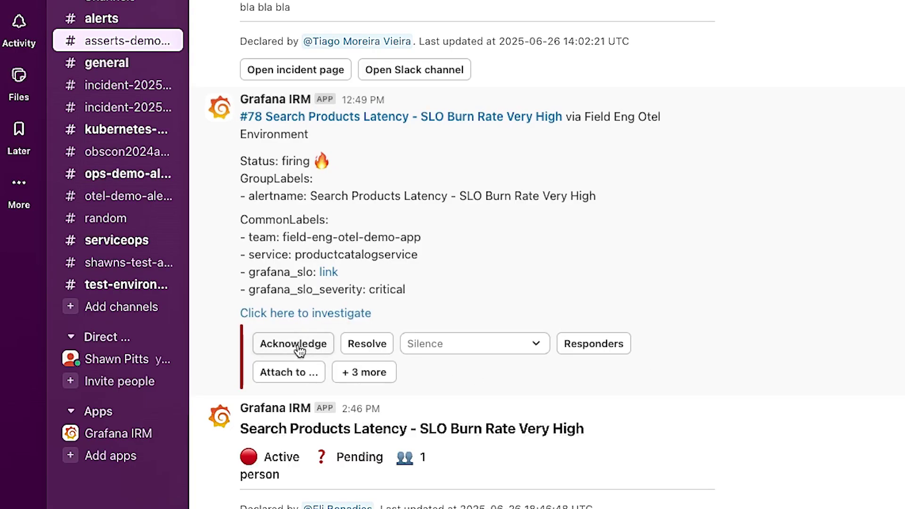
Step: Scroll up to Grafana IRM alert #75 and expand its '+ 3 more' actions to show Declare incident
scroll(827, 347, "up", 1)
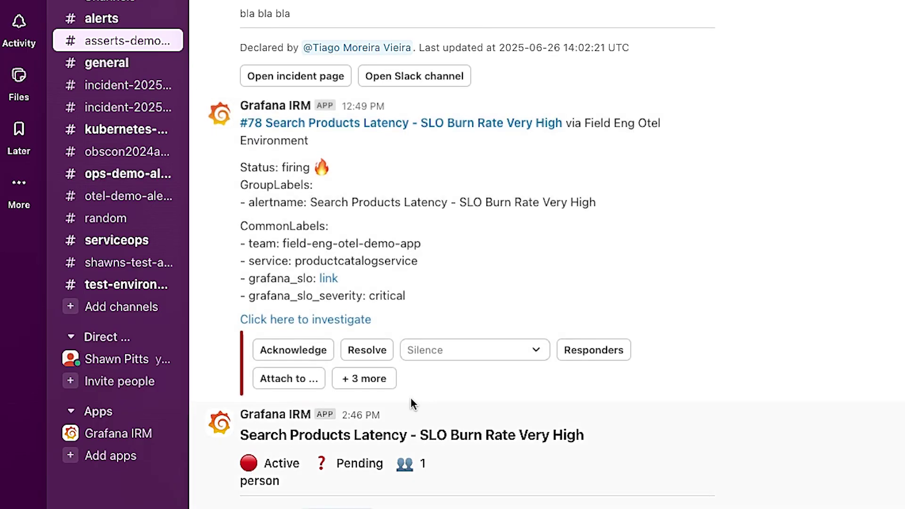
left_click(372, 384)
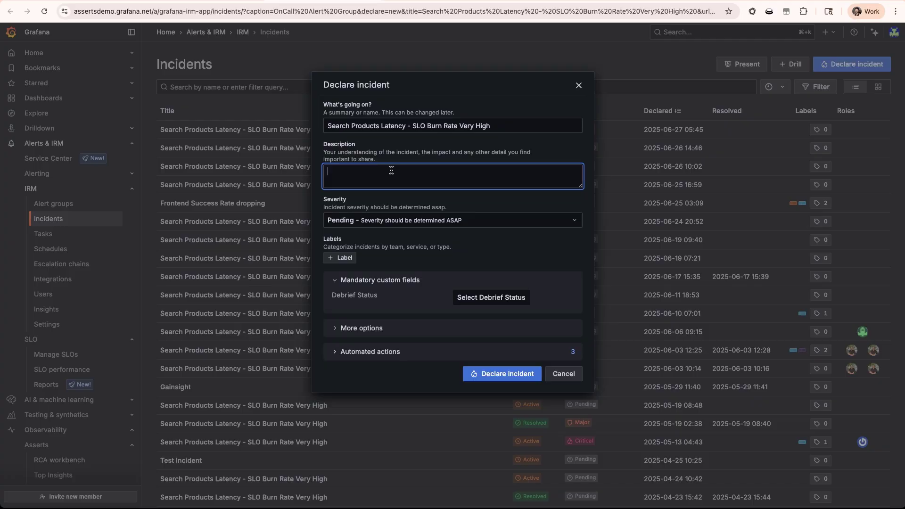
Step: Describe the incident as 'Seems to be an issue with the latency of our recommendation service. Please investigate ASAP'
type("Seems to be an issue with ")
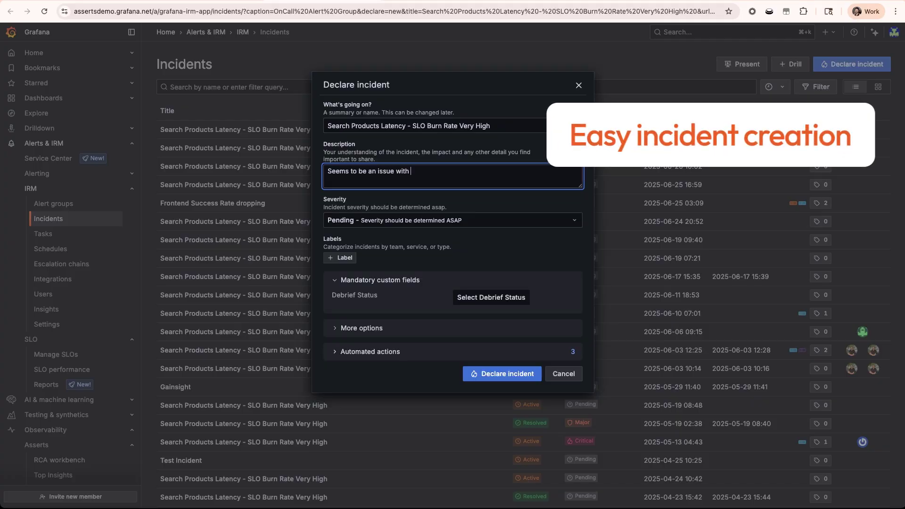
type("the latency of our re")
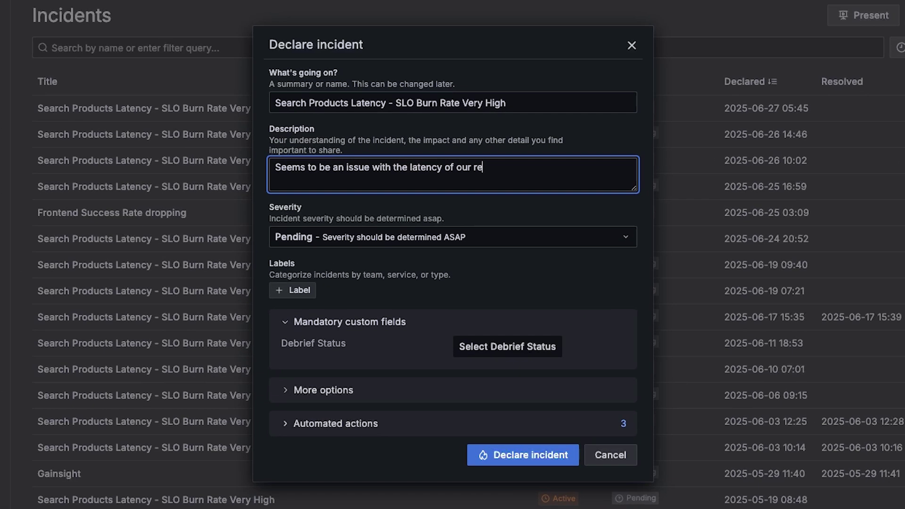
type("commendati")
type("on service. Please investigate ASAP")
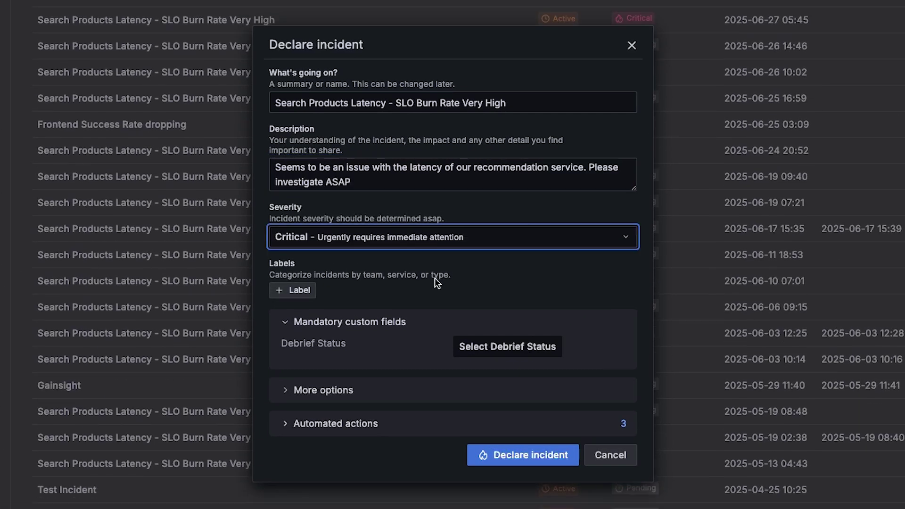
scroll(434, 278, "down", 1)
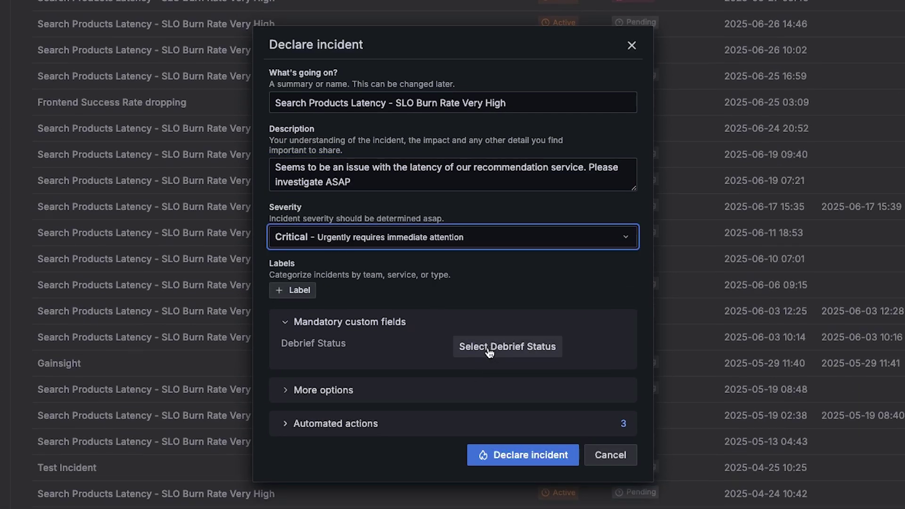
Step: Set Debrief Status to Report in progress and expand More options and Automated actions
left_click(489, 348)
left_click(481, 427)
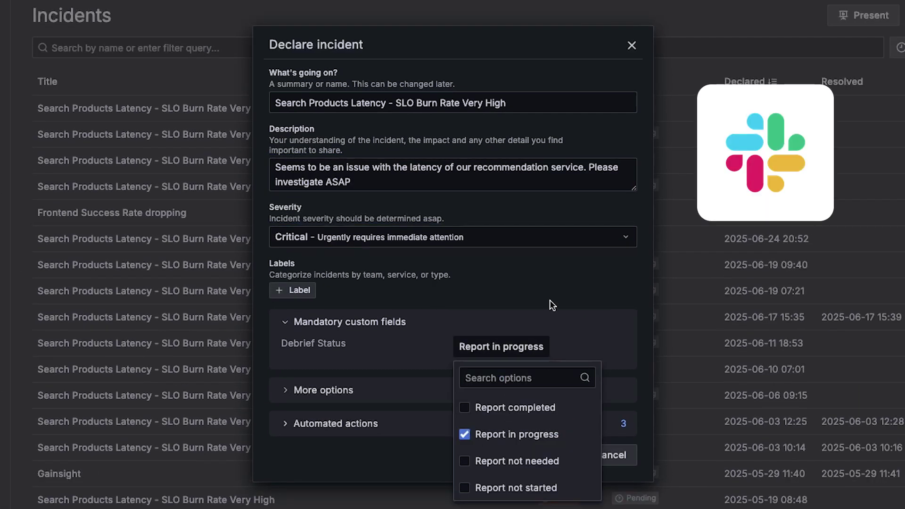
left_click(298, 396)
left_click(290, 391)
scroll(290, 393, "down", 3)
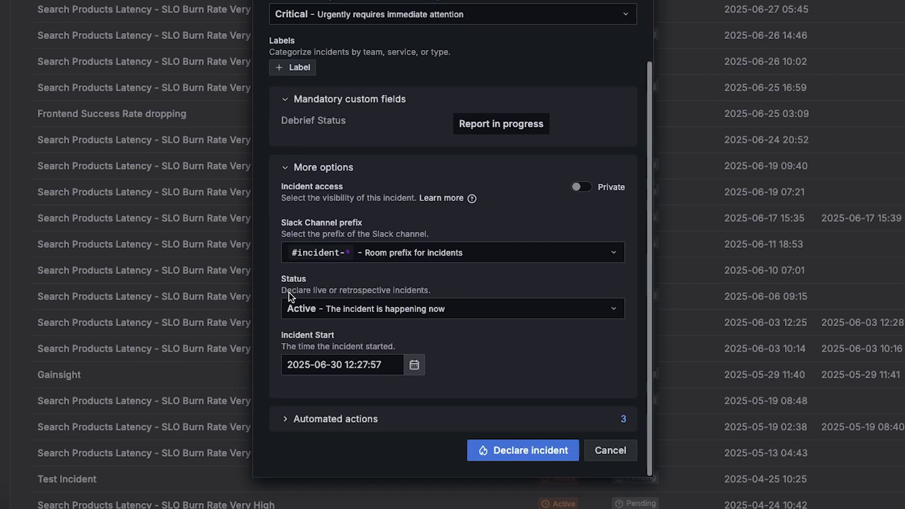
left_click(288, 419)
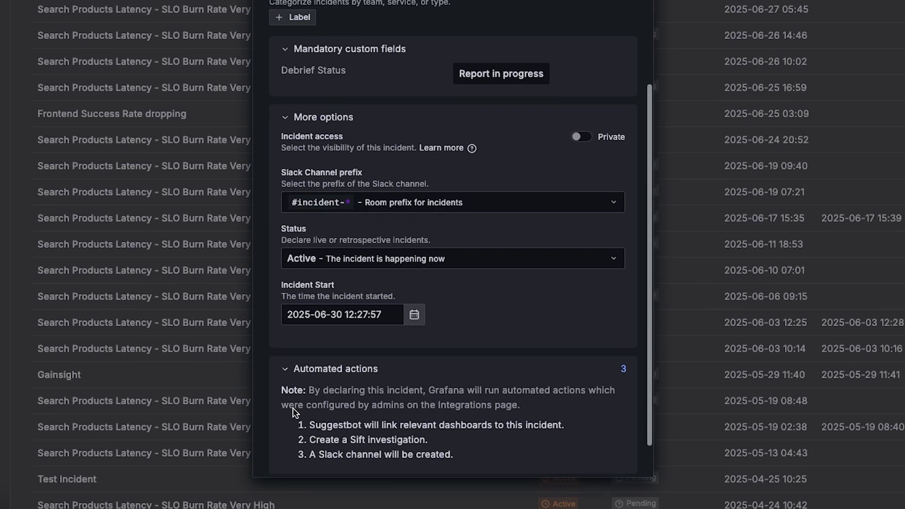
scroll(297, 415, "down", 1)
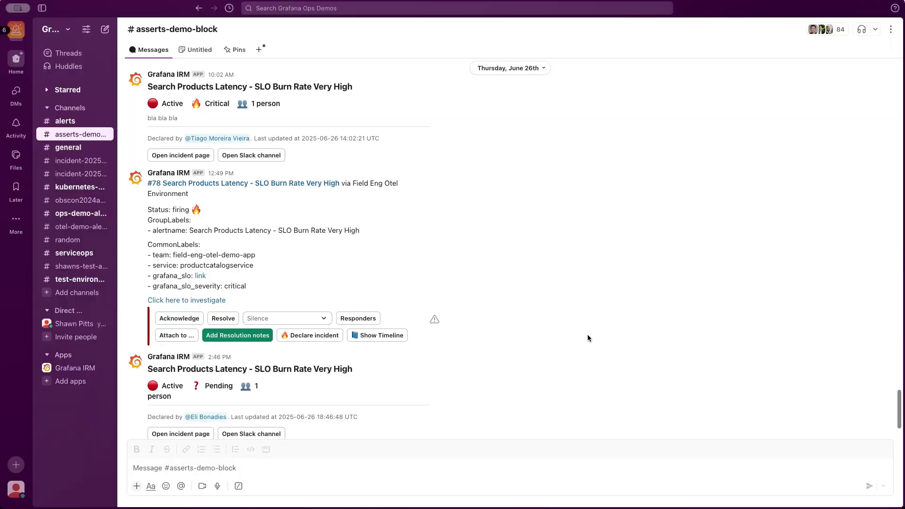
Step: Follow the alert's 'Click here to investigate' link into Grafana Cloud
left_click(205, 301)
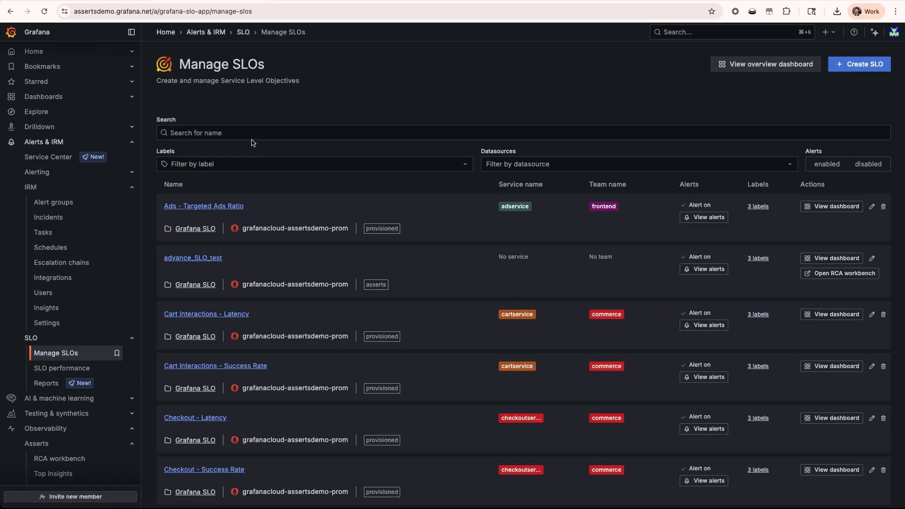
Step: Filter SLOs by 'Sear', open the Search Products latency SLO, then go to Asserts configuration
left_click(253, 134)
type("Searc")
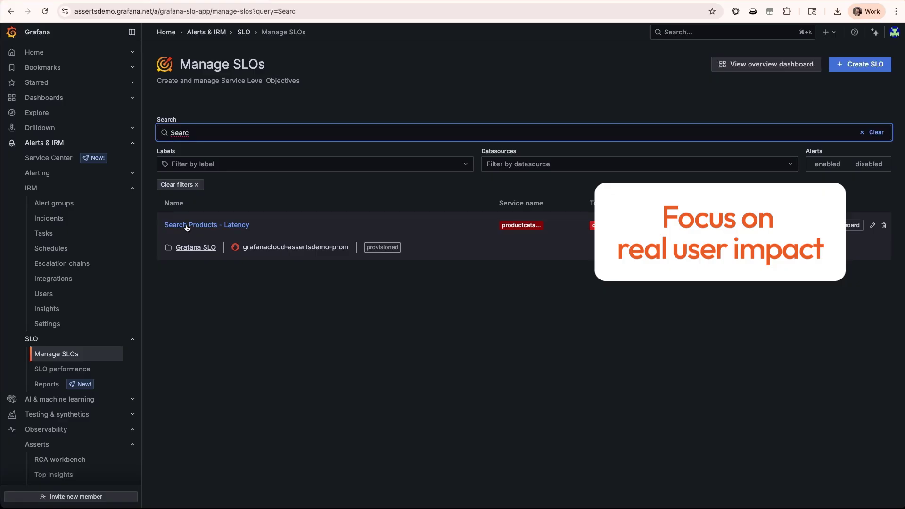
left_click(184, 225)
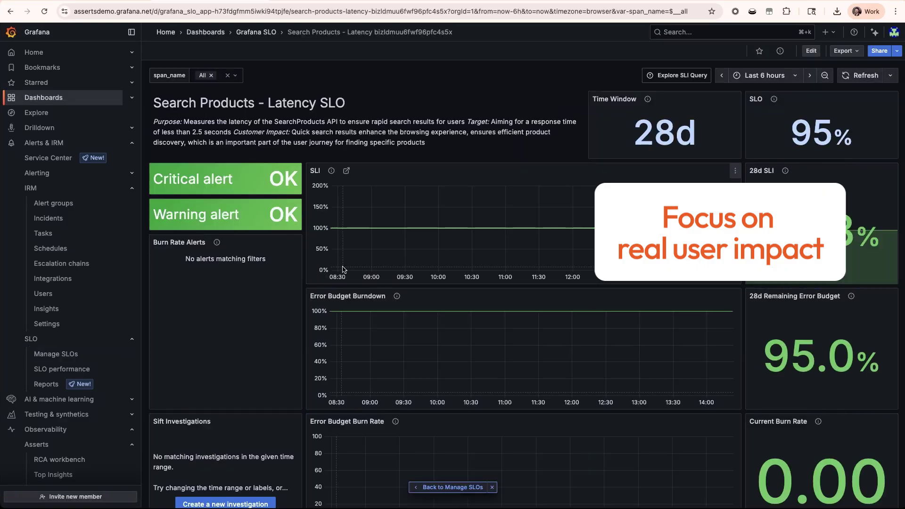
scroll(66, 388, "down", 3)
left_click(66, 388)
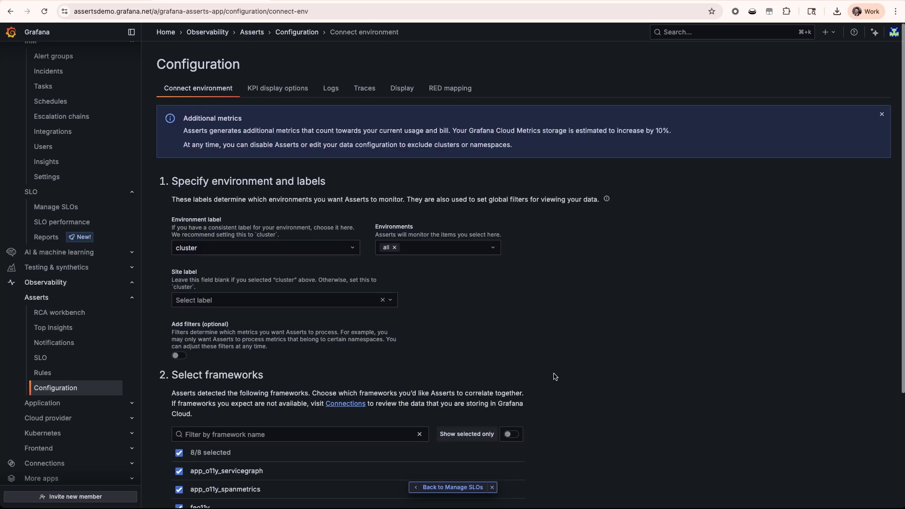
scroll(554, 377, "down", 3)
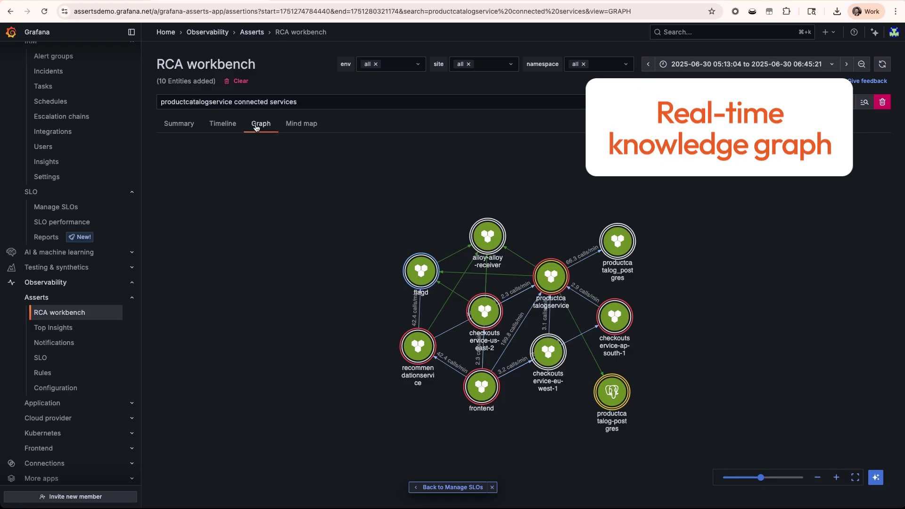
Step: View checkoutservice-ap-south-1's Business metrics in its KPI drawer, then close the drawer
left_click(615, 317)
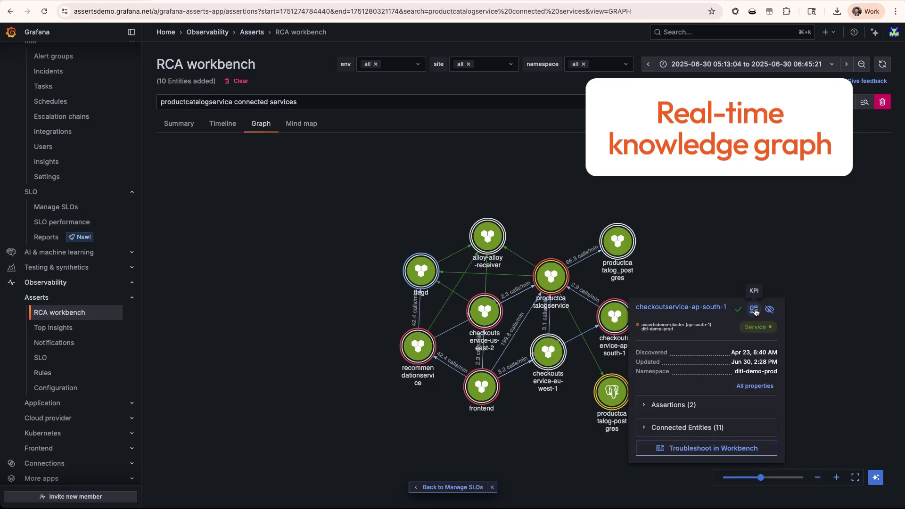
left_click(754, 310)
left_click(832, 79)
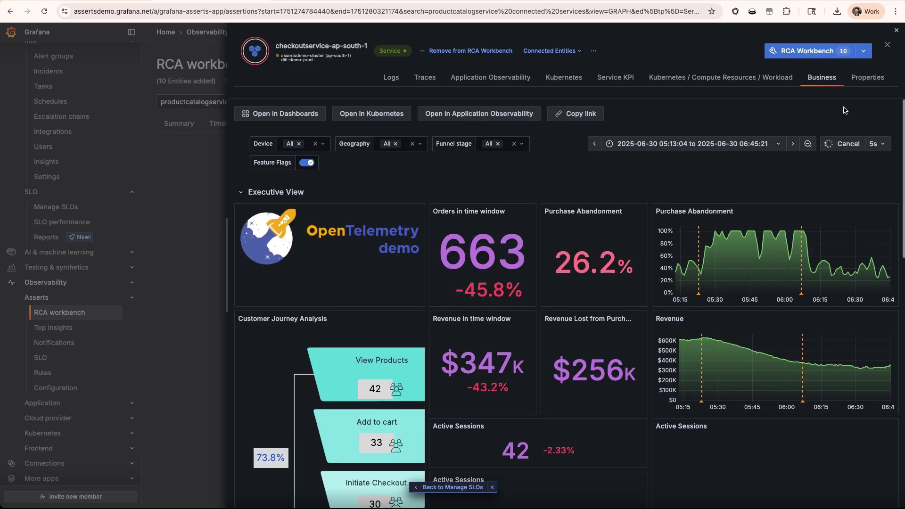
left_click(888, 45)
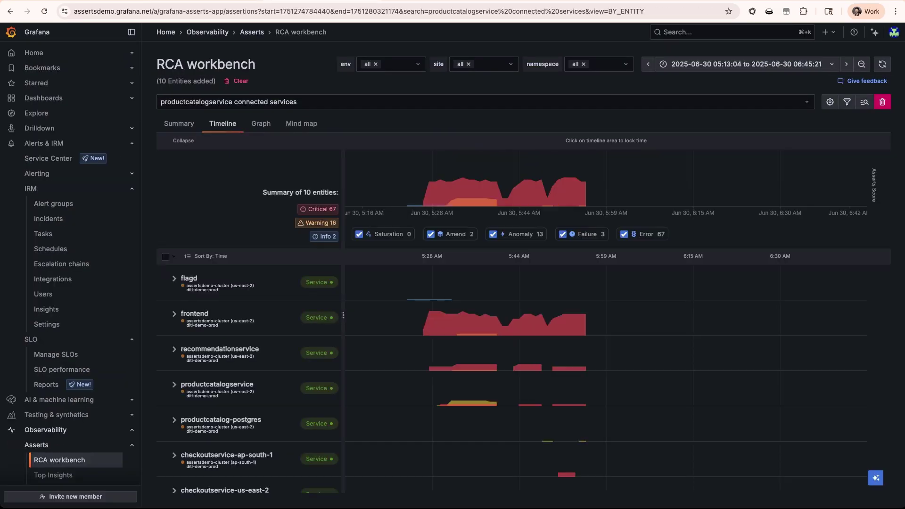
Step: Switch the RCA workbench to the Summary tab
left_click(188, 124)
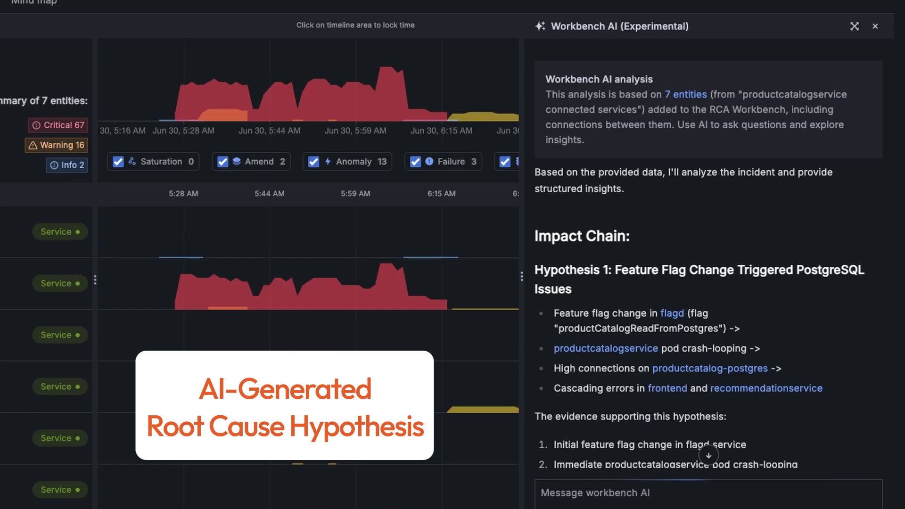
Step: Scroll through Workbench AI's root-cause analysis down to Hypothesis 2
scroll(307, 282, "down", 3)
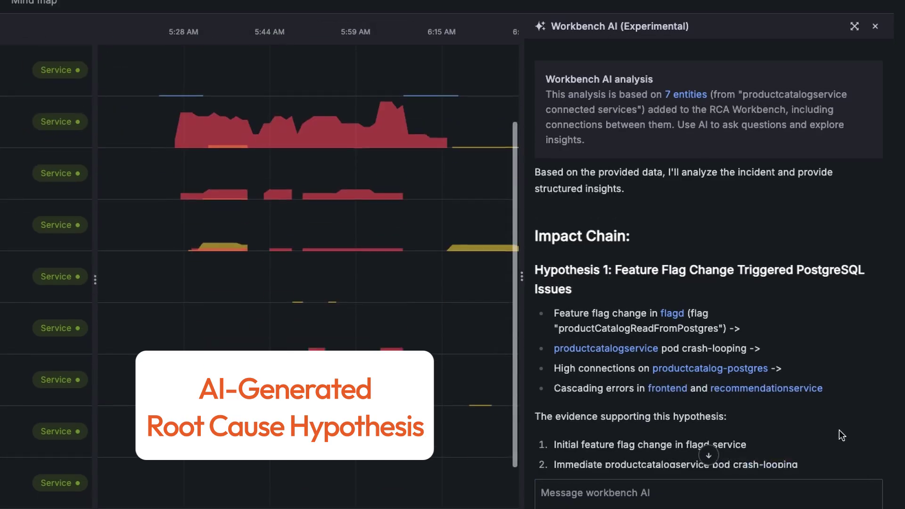
scroll(876, 451, "down", 3)
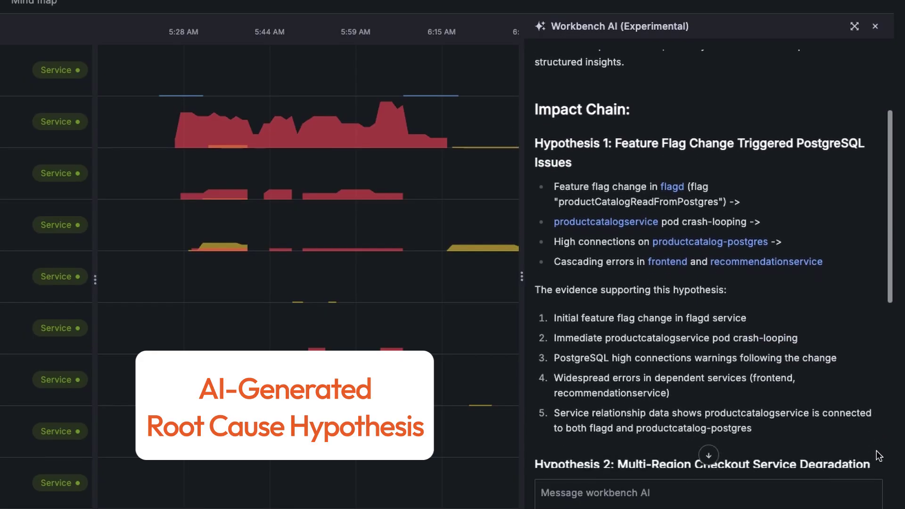
scroll(877, 450, "down", 3)
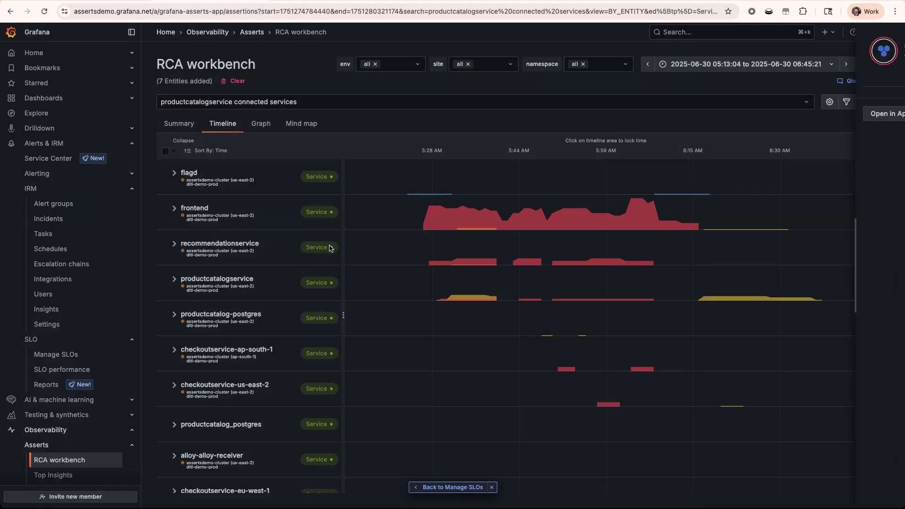
Step: Check recommendationservice's details and productcatalog-postgres's Kubernetes usage, then close the drawer
left_click(327, 247)
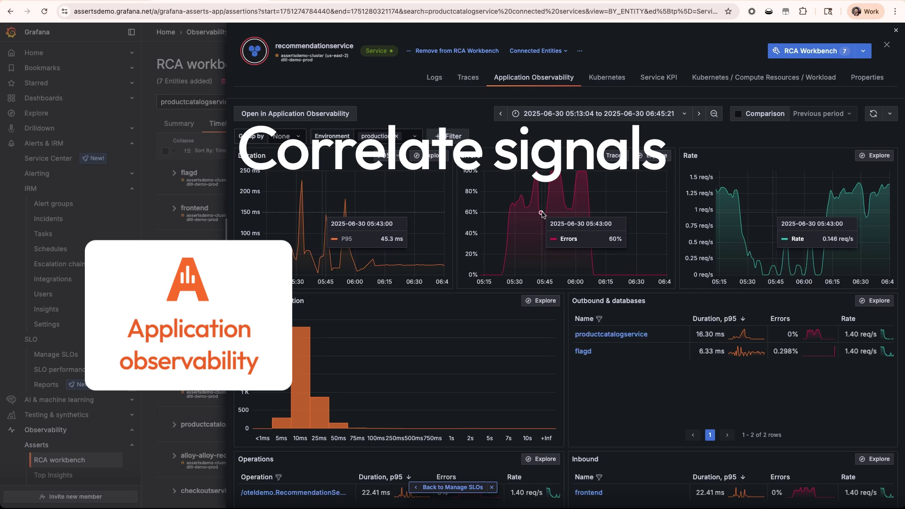
left_click(539, 80)
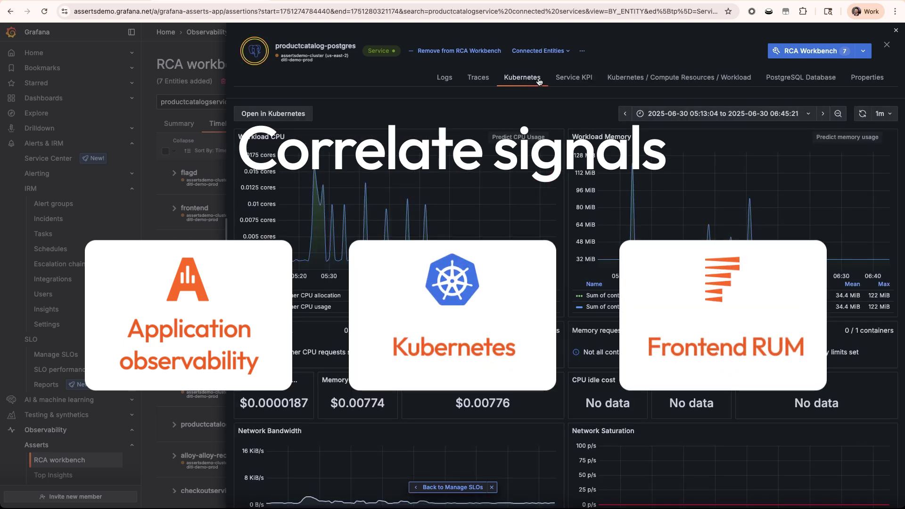
left_click(887, 44)
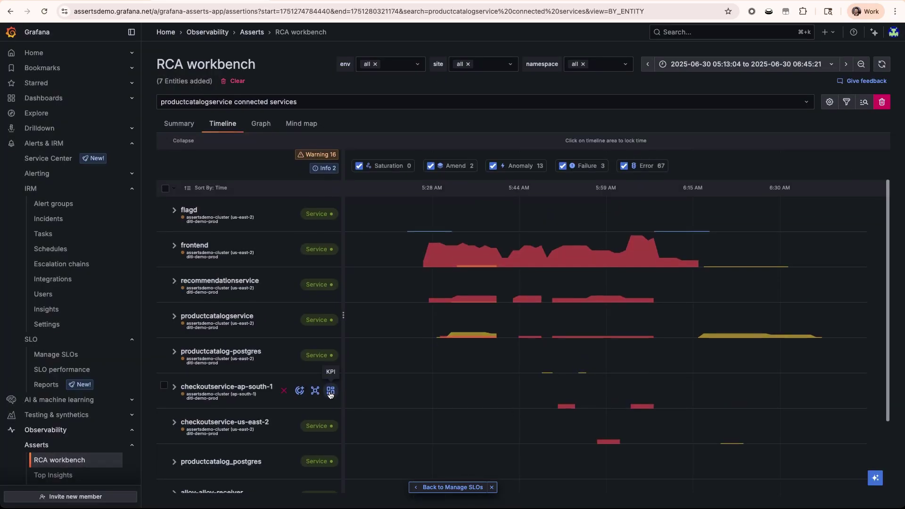
Step: Review checkoutservice-ap-south-1's Business dashboard in its KPI details
left_click(330, 391)
left_click(821, 77)
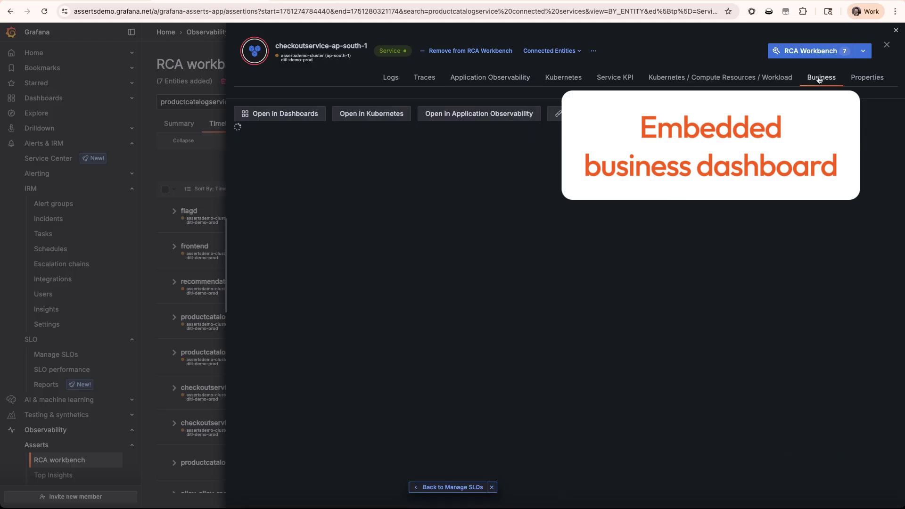
scroll(565, 302, "down", 3)
scroll(566, 302, "down", 10)
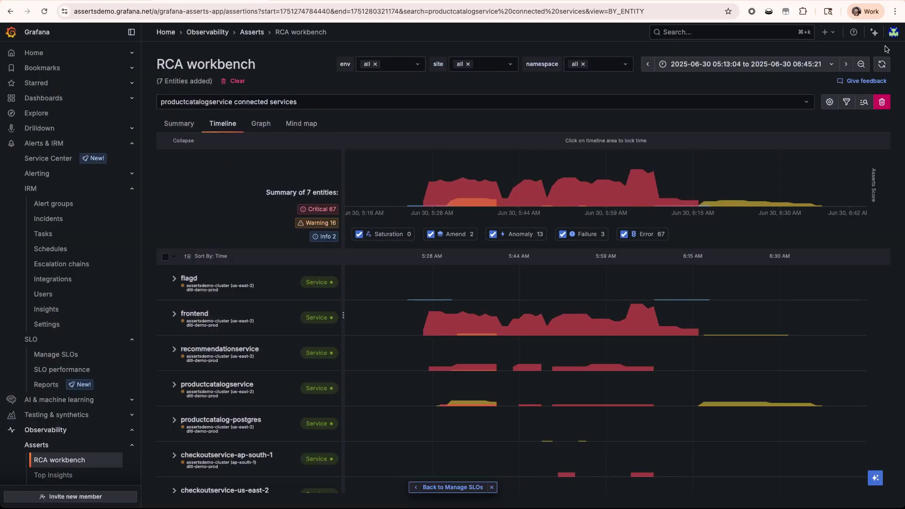
Step: Expand flagd and its amend row to reveal the productCatalogReadFromPostgres change at 5:25 AM
mouse_move(229, 362)
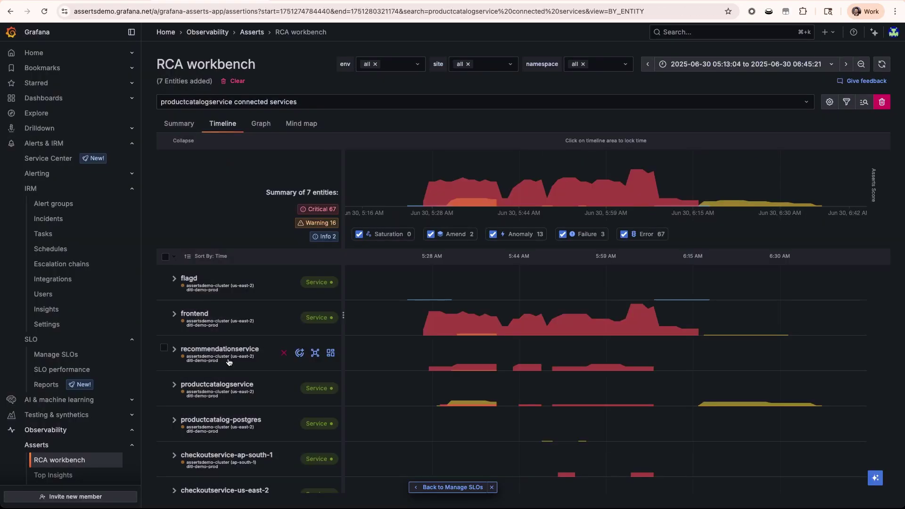
left_click(173, 279)
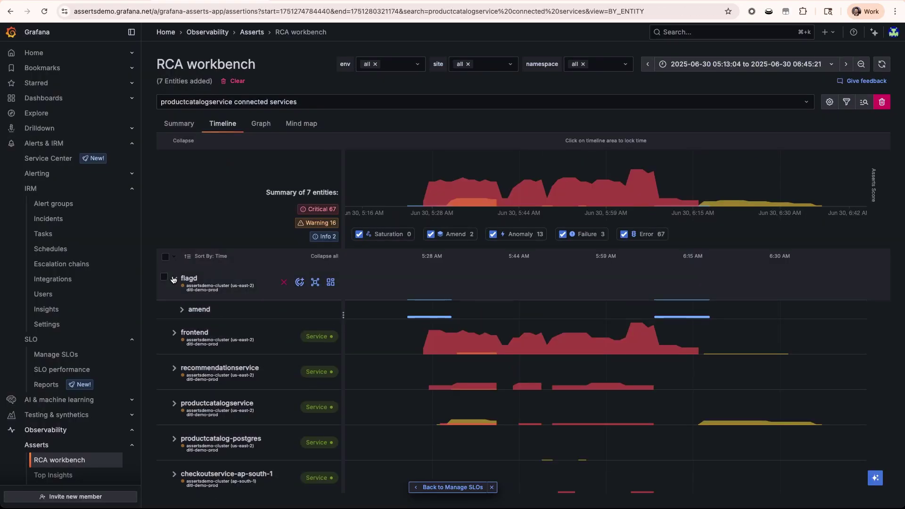
left_click(181, 310)
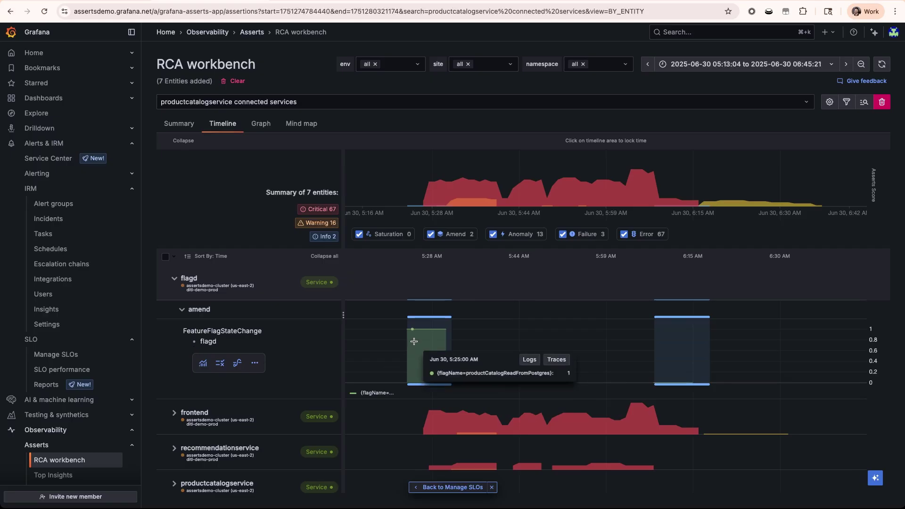